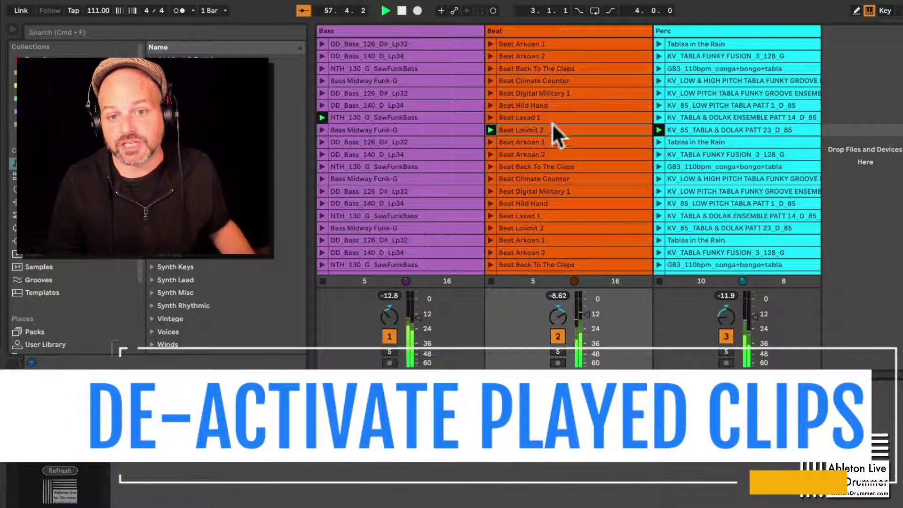
Step: Launch Beat Arkoan 1 and 2 so earlier Beat clips deactivate, stop, and set the delay to 4 Sec
left_click(518, 129)
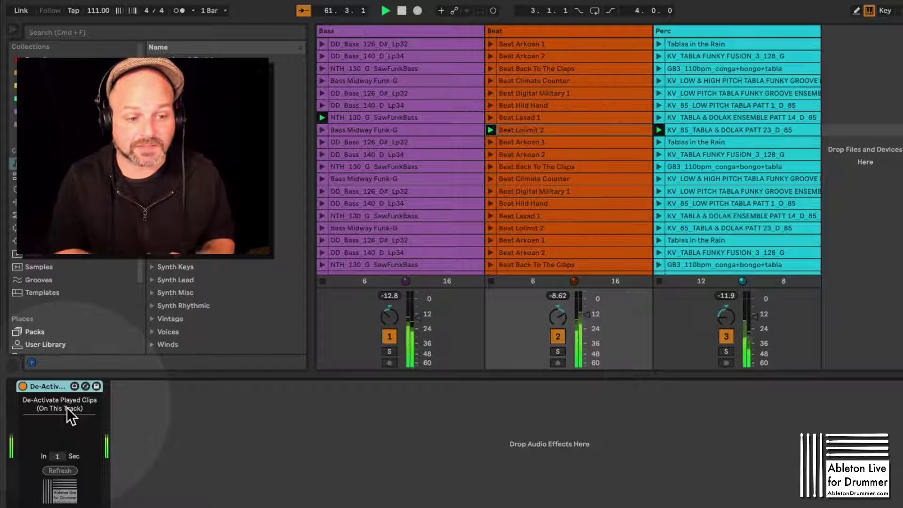
left_click(490, 142)
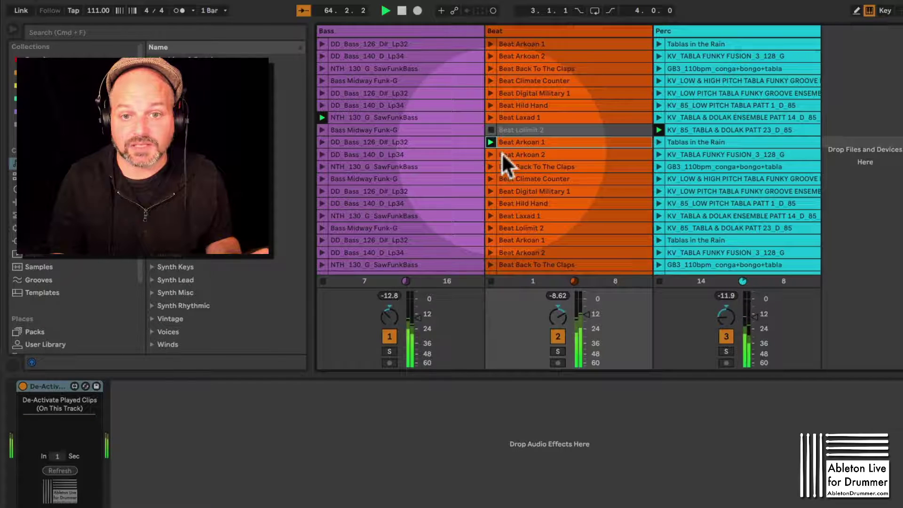
left_click(490, 155)
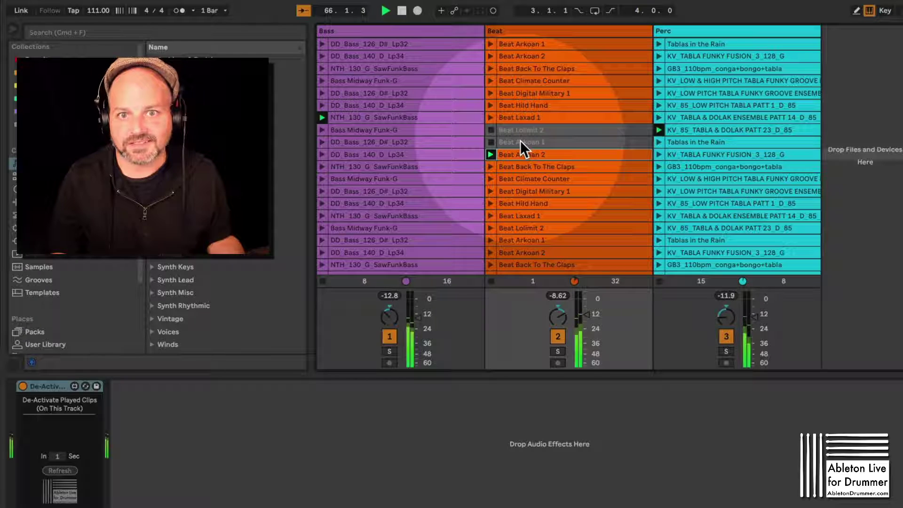
key("space")
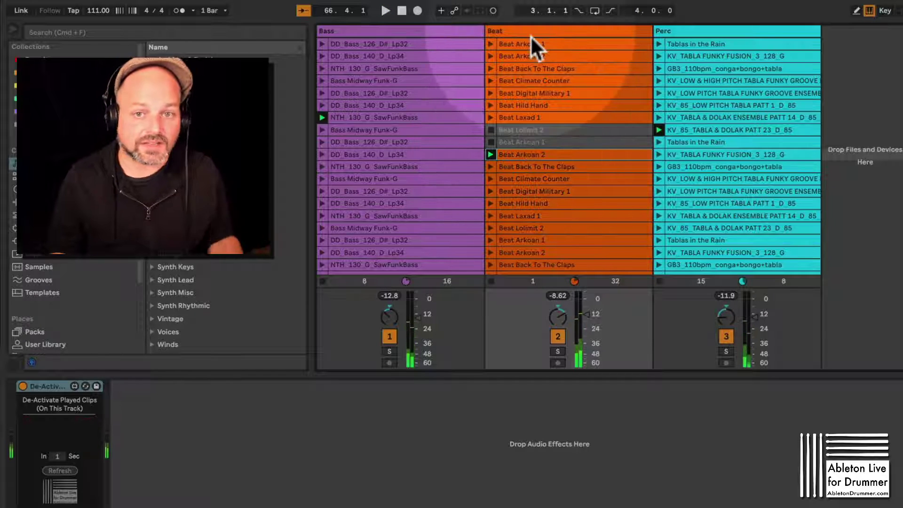
left_click(57, 456)
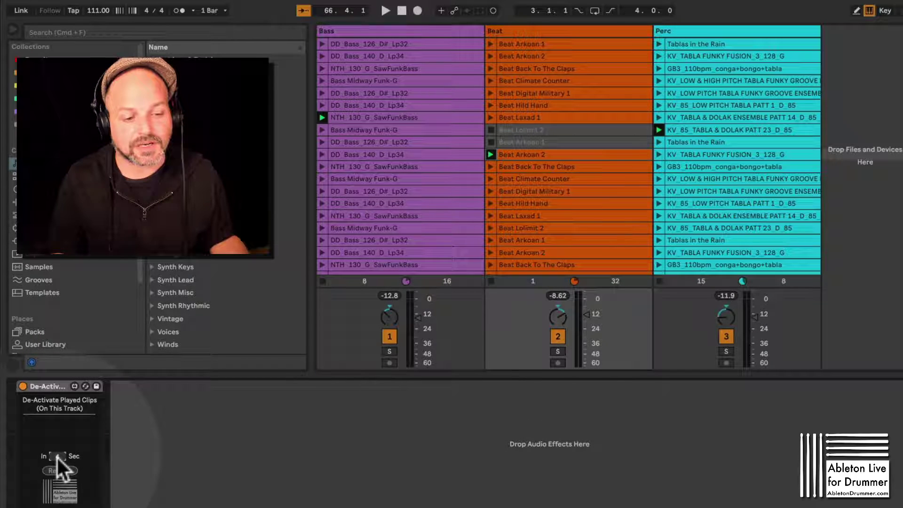
left_click(57, 456)
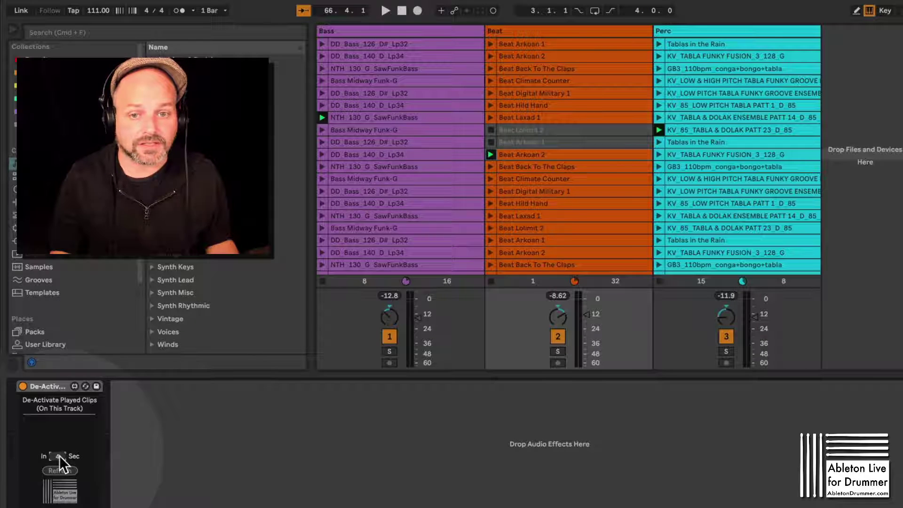
Step: Restart playback and launch Beat Back To The Claps so Beat Arkoan 2 deactivates
key("space")
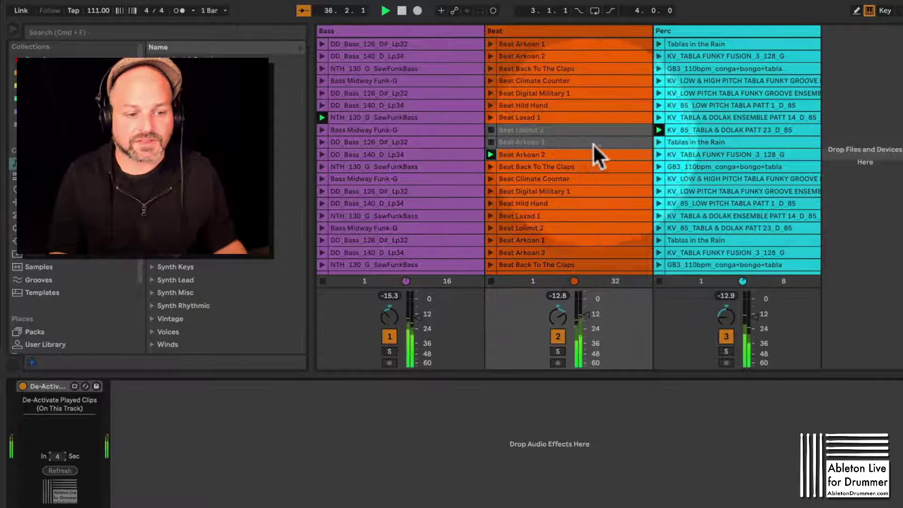
left_click(490, 167)
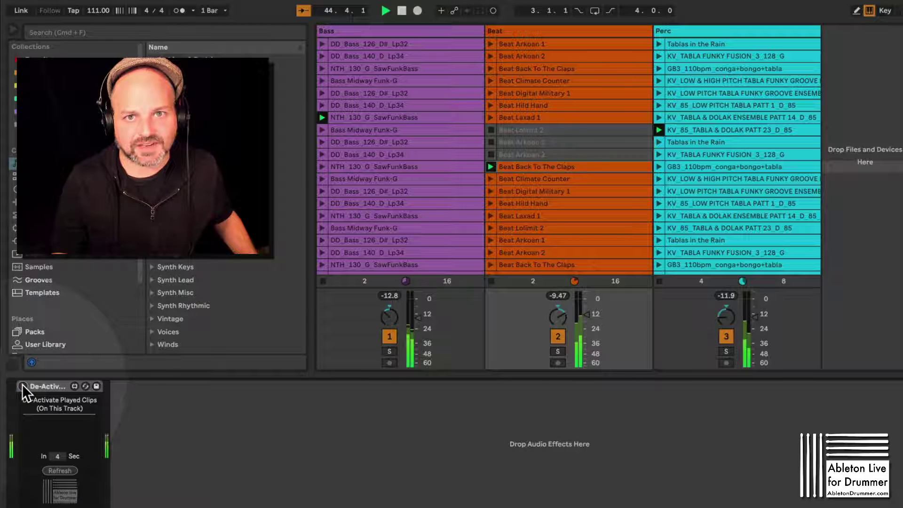
left_click(44, 387)
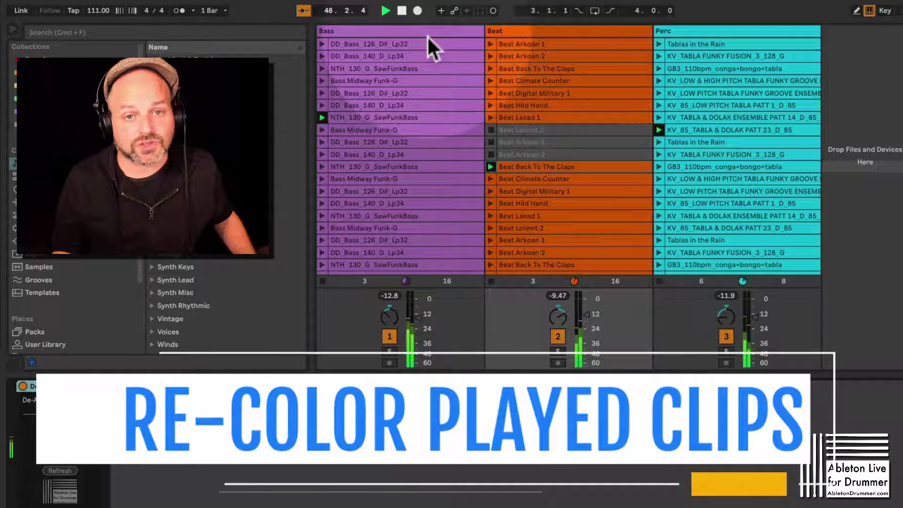
Step: Set the Bass track's Re-Colour Played Clips colour to Yellow, then launch Bass Midway Funk-G
left_click(426, 32)
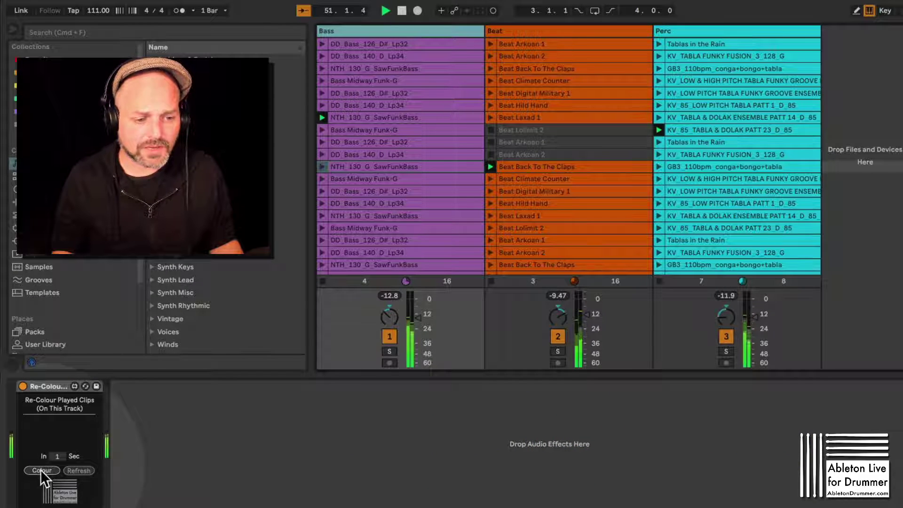
left_click(41, 470)
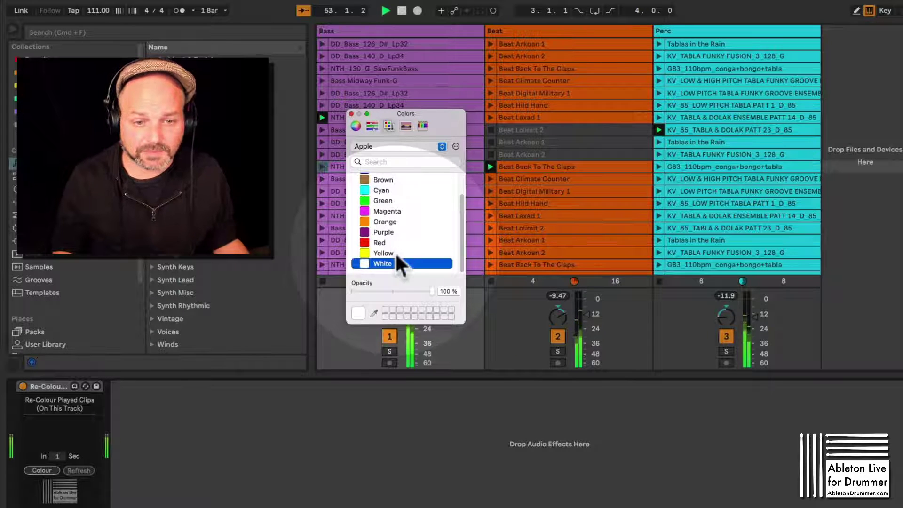
left_click(395, 253)
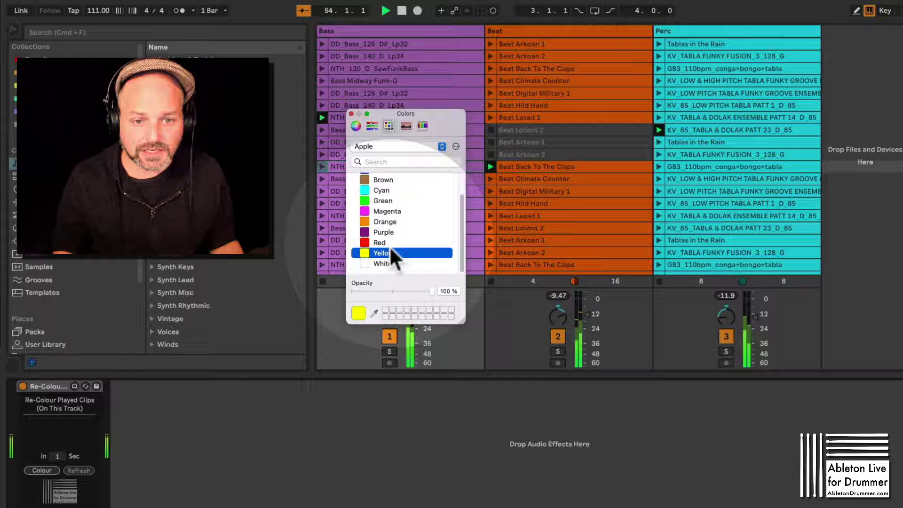
left_click(389, 241)
left_click(391, 253)
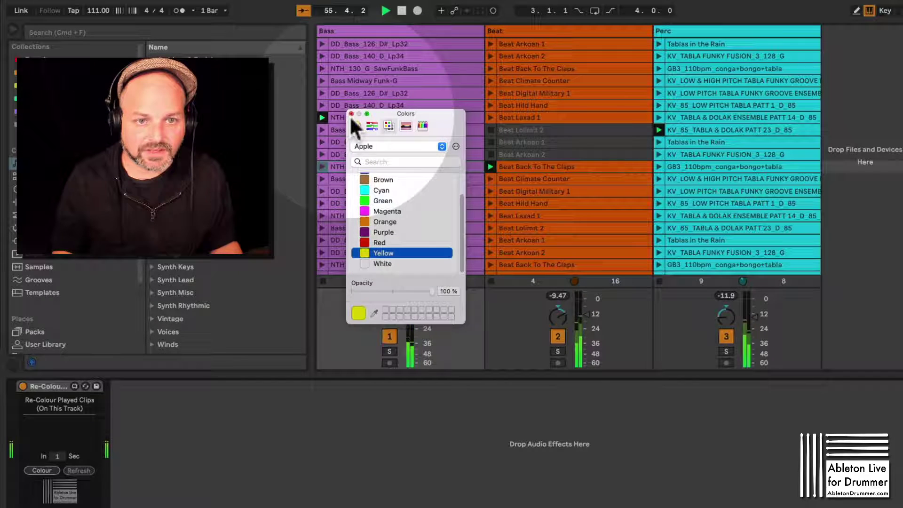
left_click(350, 114)
left_click(357, 118)
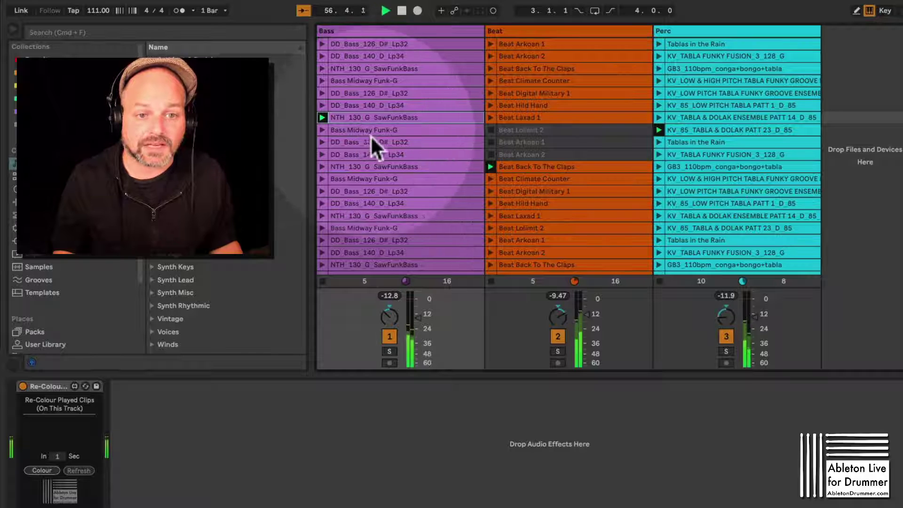
left_click(321, 131)
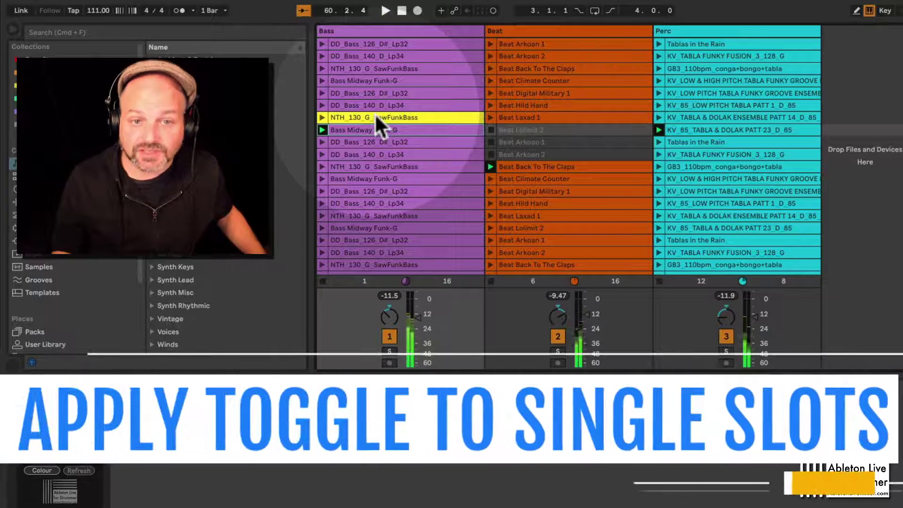
Step: Stop playback and toggle activation of the greyed Beat Lolimit 2, Arkoan 1 and Arkoan 2 clips
key("space")
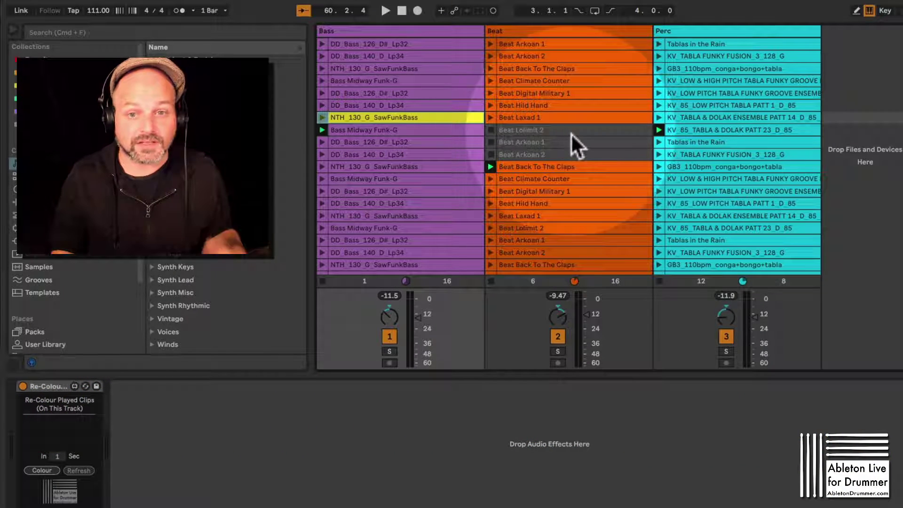
left_click(561, 132)
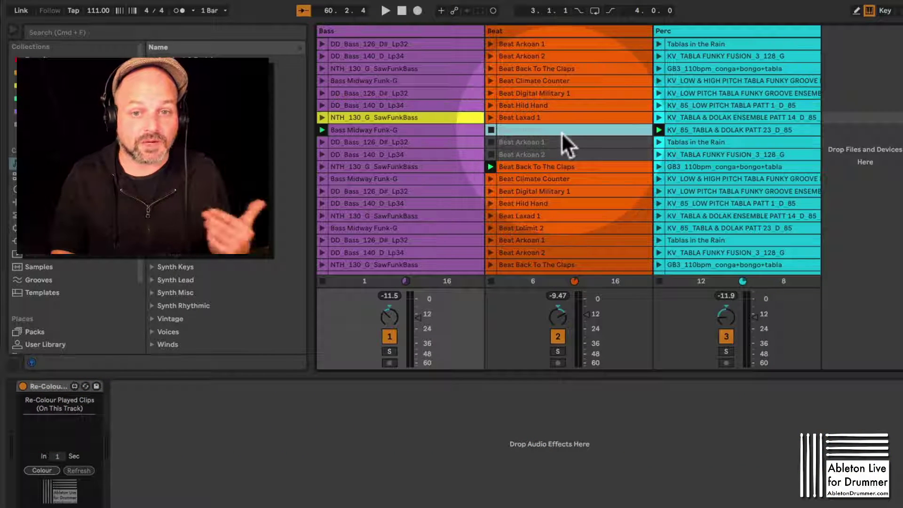
left_click(540, 143)
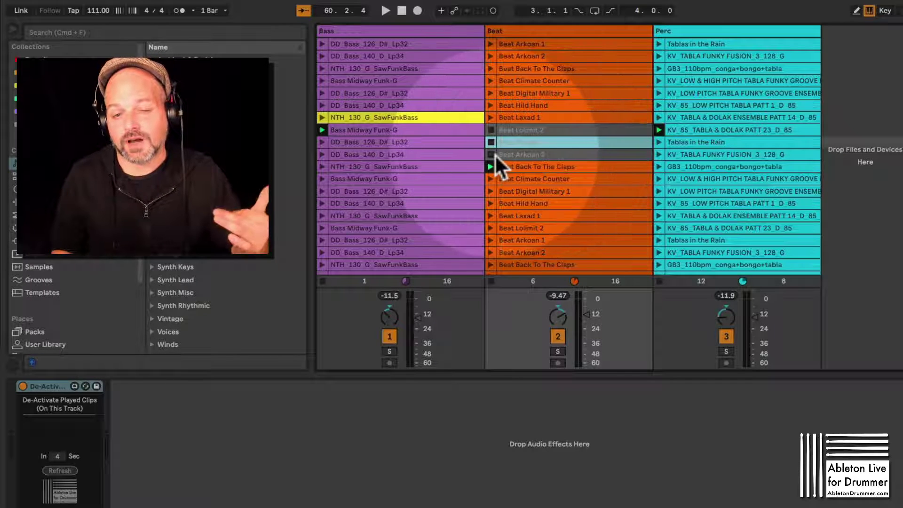
left_click(546, 156)
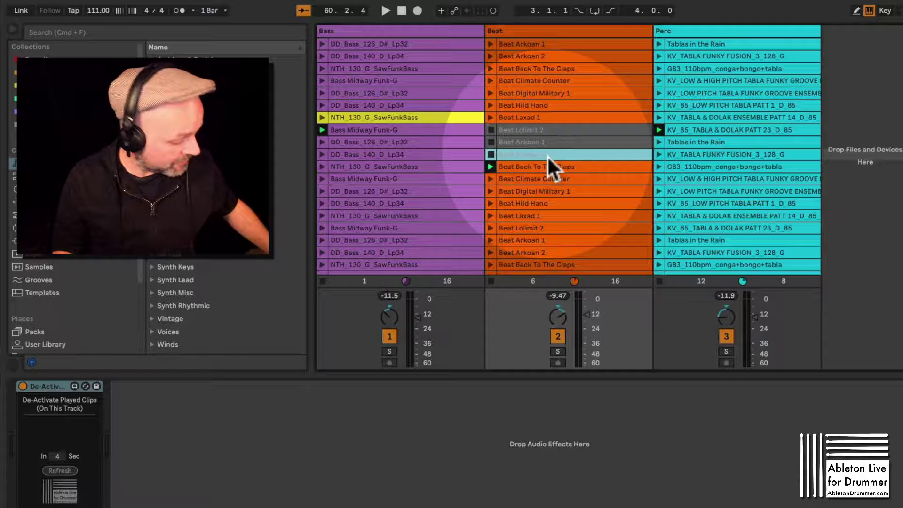
left_click(557, 130, "shift")
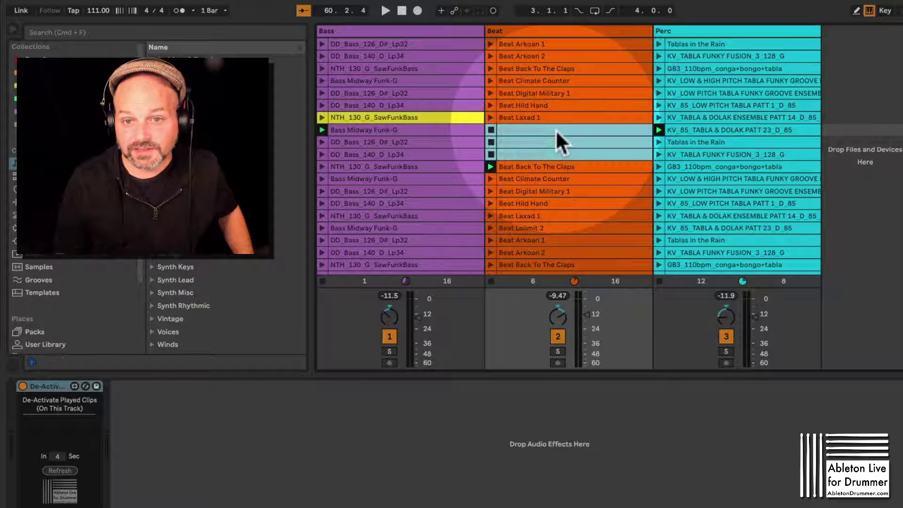
key("super+v")
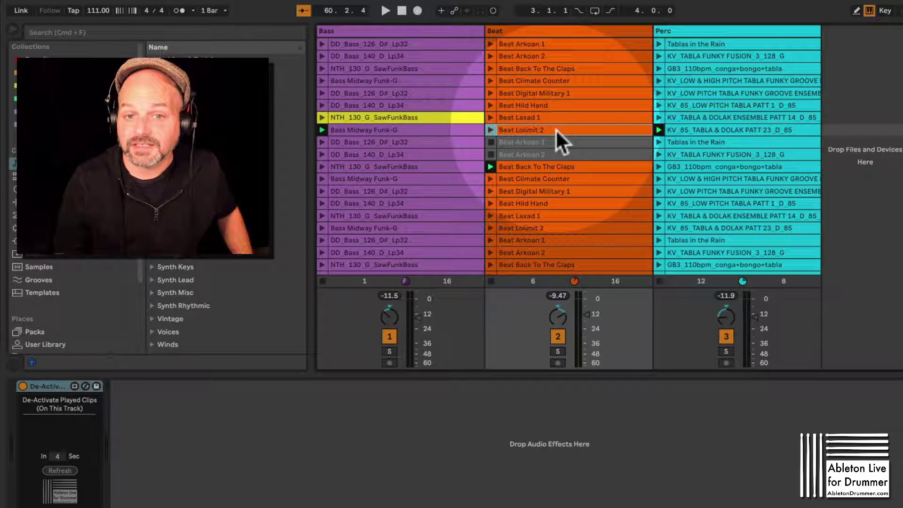
Step: Reactivate Beat Arkoan 1 and Beat Arkoan 2 with the 0 key
left_click(553, 141)
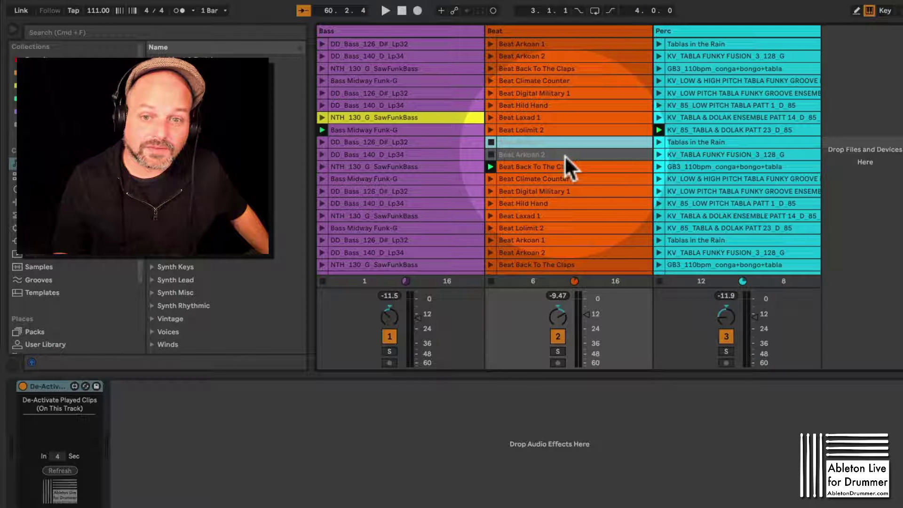
left_click(564, 155, "shift")
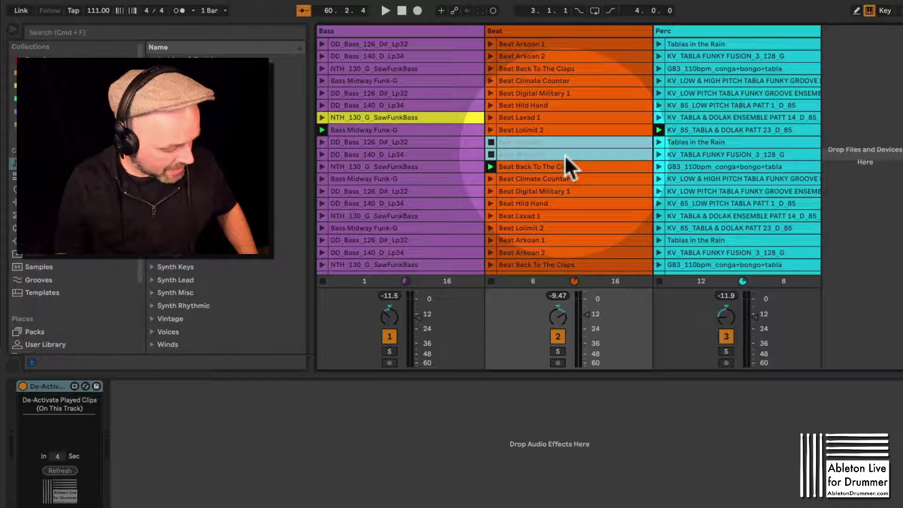
key("0")
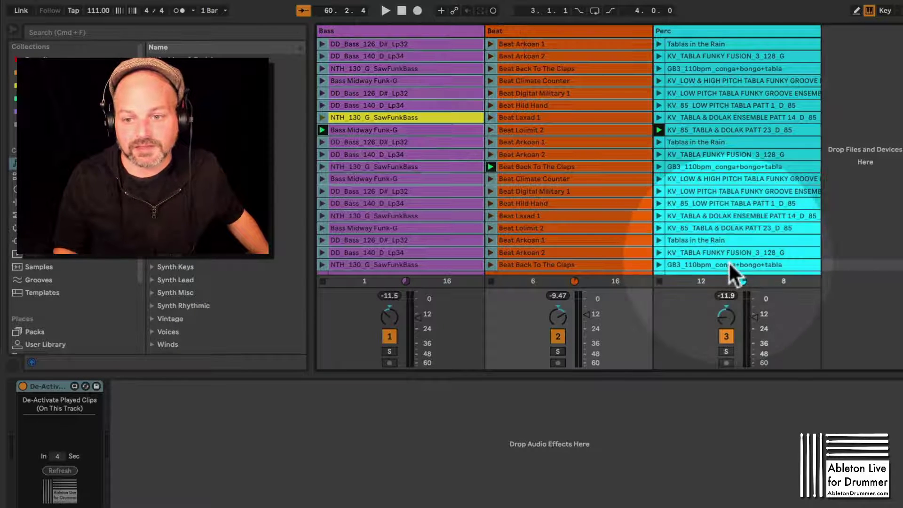
Step: Apply the Bass track's purple to all its clips with Assign Track Color to Clips
left_click(728, 263)
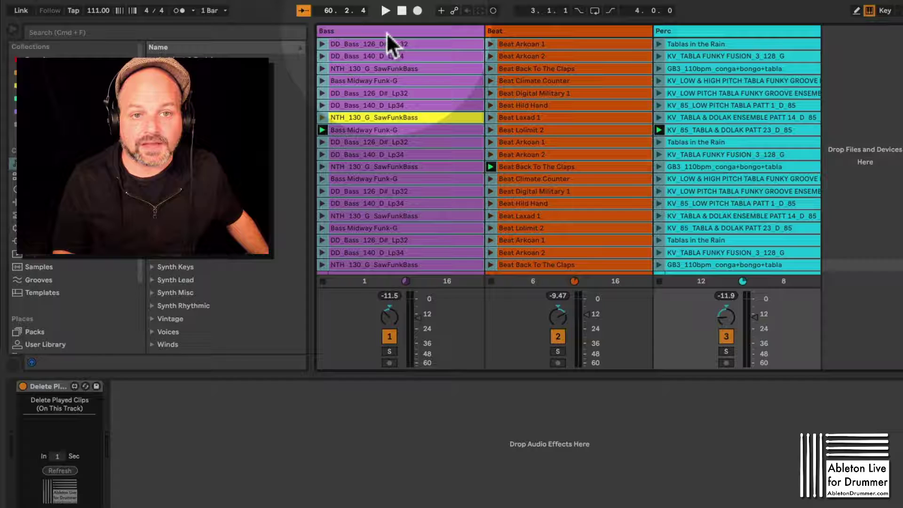
right_click(386, 32)
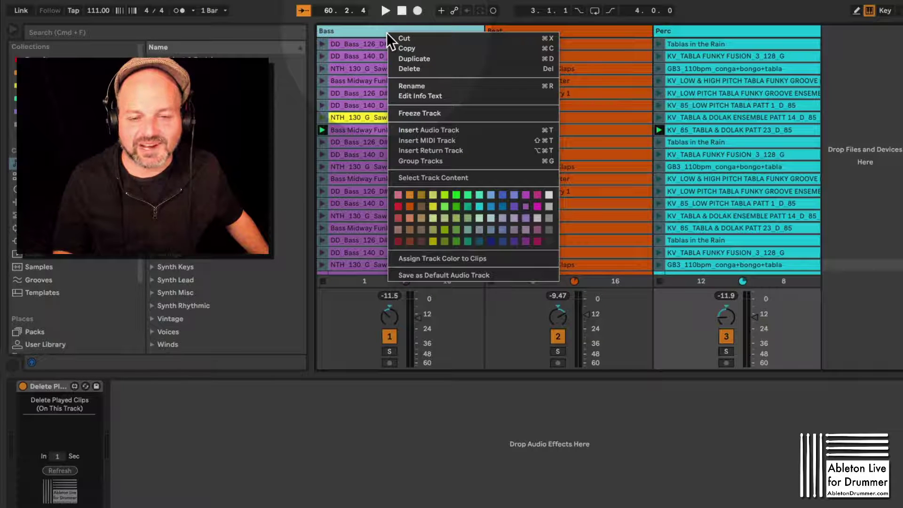
left_click(456, 250)
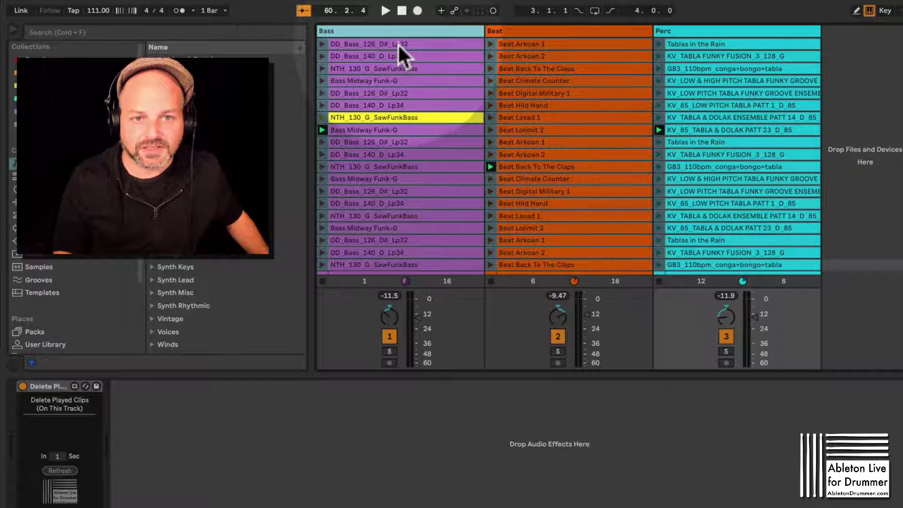
right_click(397, 31)
left_click(483, 257)
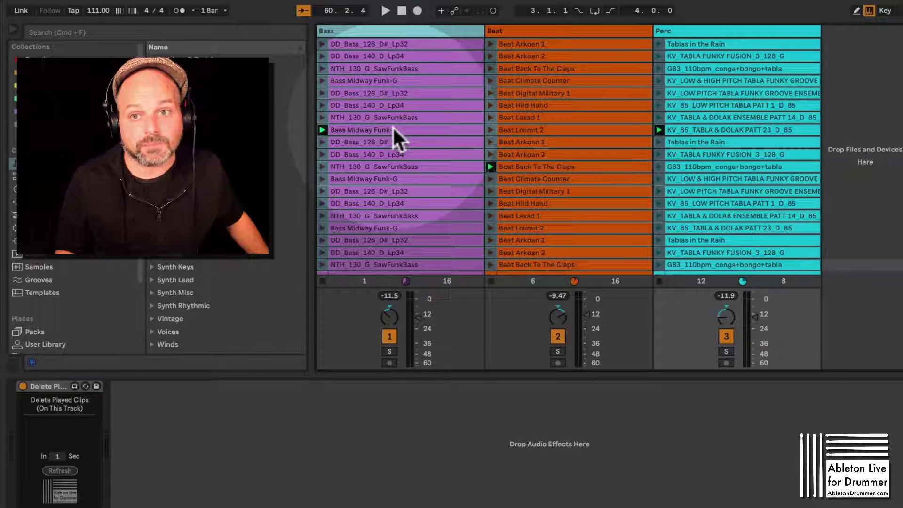
Step: Raise the Perc track's Delete Played Clips delay from 1 to 6 seconds
left_click(698, 33)
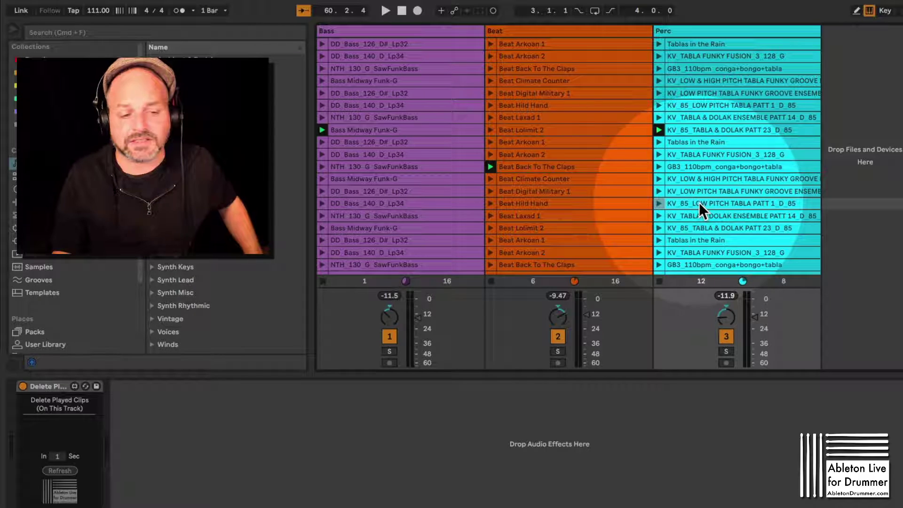
left_click(44, 386)
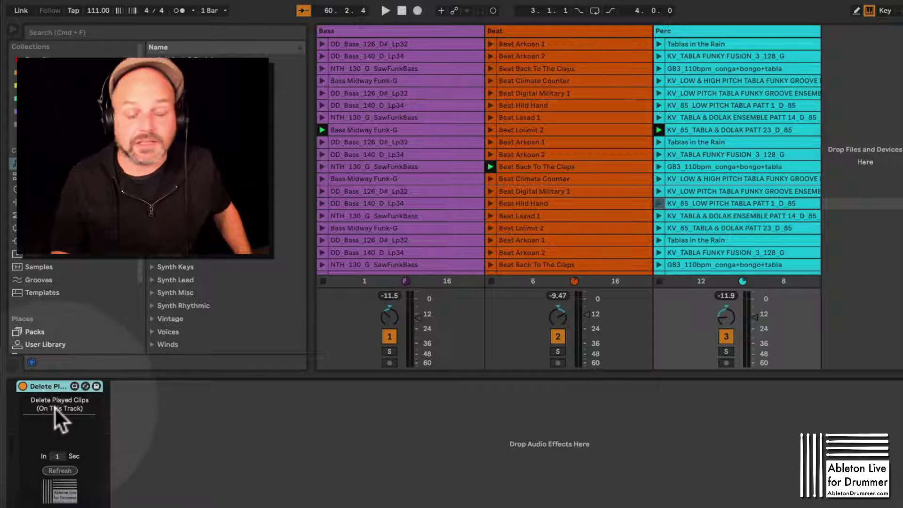
left_click(84, 416)
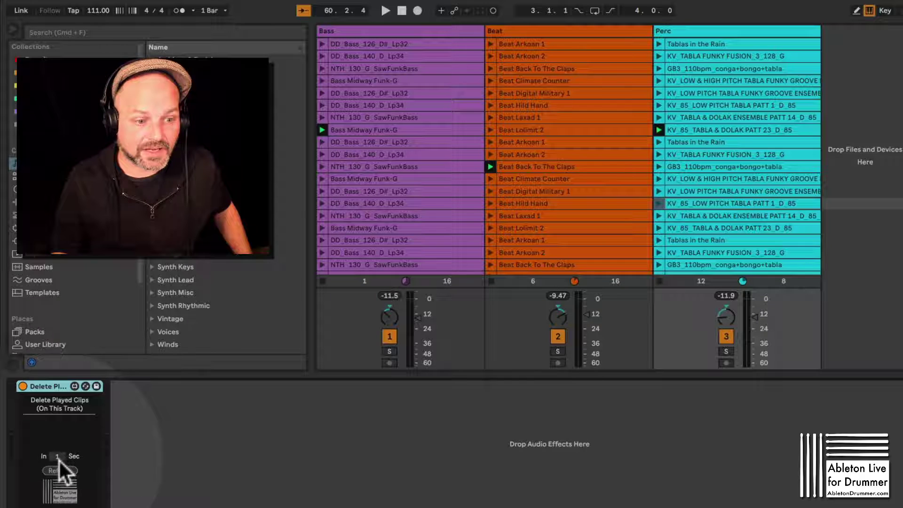
left_click_drag(57, 457, 56, 452)
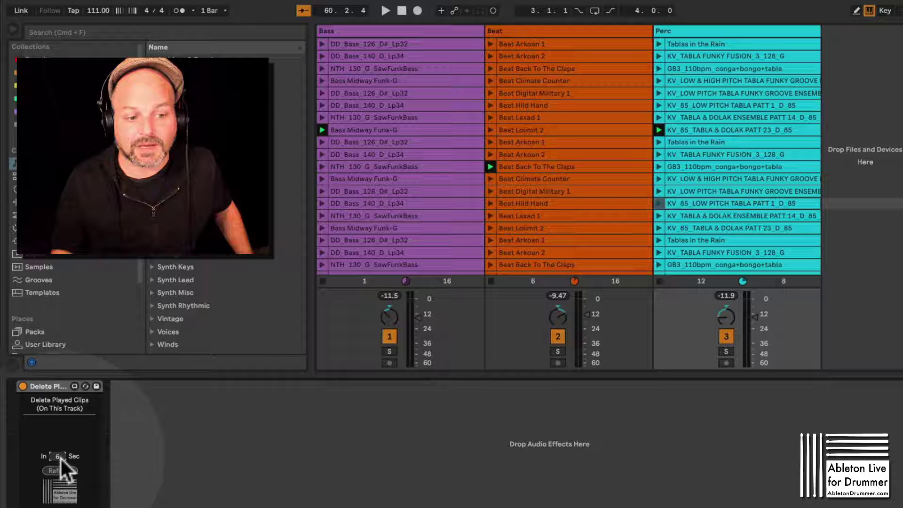
left_click(658, 130)
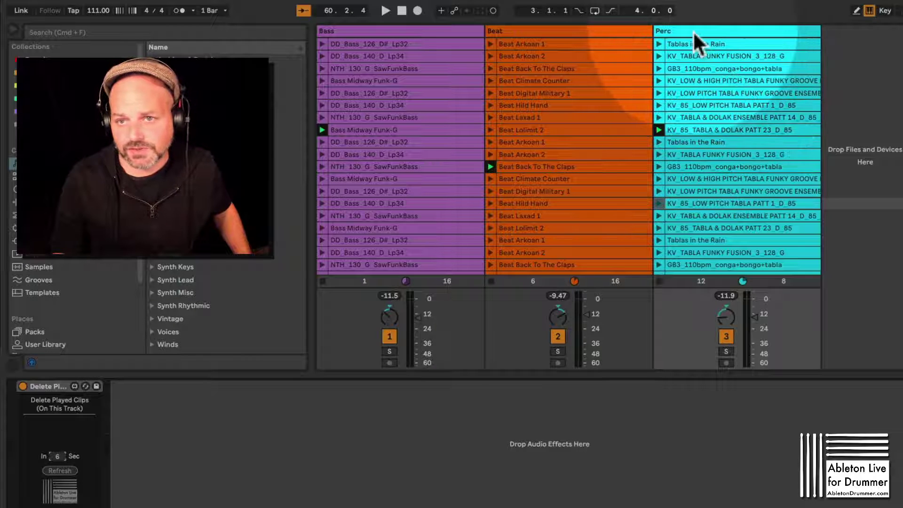
Step: Start playback and launch the KV_LOW & HIGH PITCH TABLA FUNKY GROOVE clip on Perc
key("space")
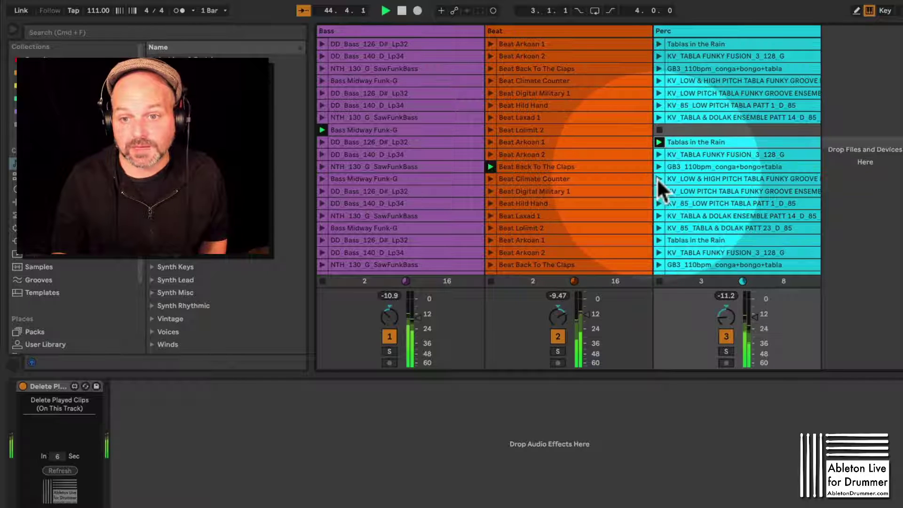
left_click(658, 179)
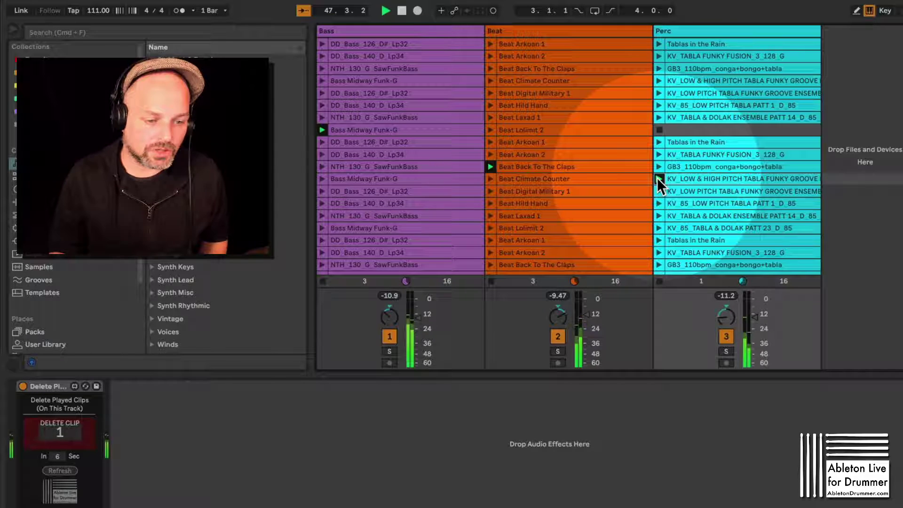
Step: Launch KV_LOW & HIGH PITCH TABLA FUNKY GROOVE, Bass Midway Funk-G, Beat Lolimit 2 and two more Perc clips
left_click(658, 178)
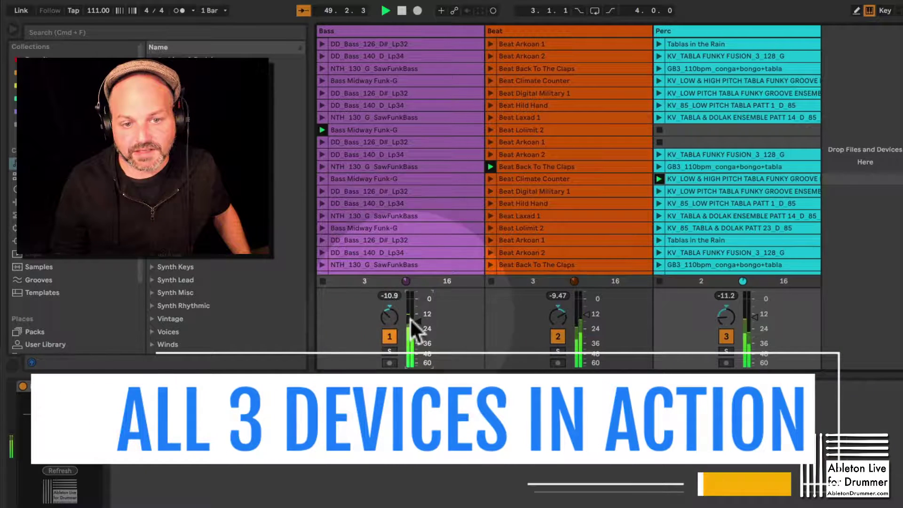
left_click(322, 228)
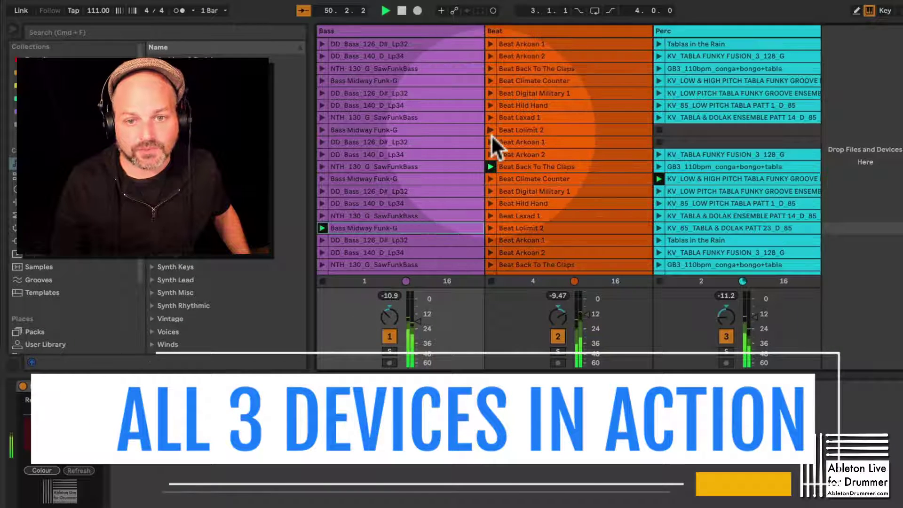
left_click(490, 130)
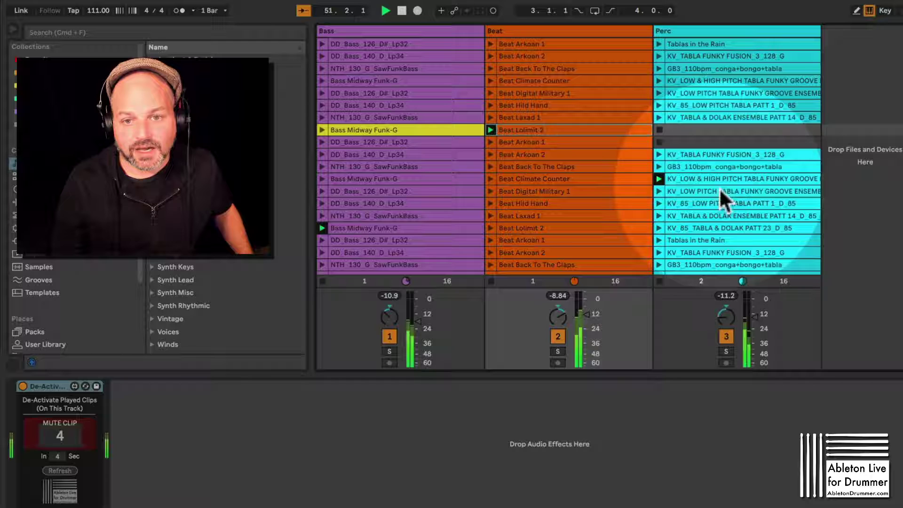
left_click(659, 216)
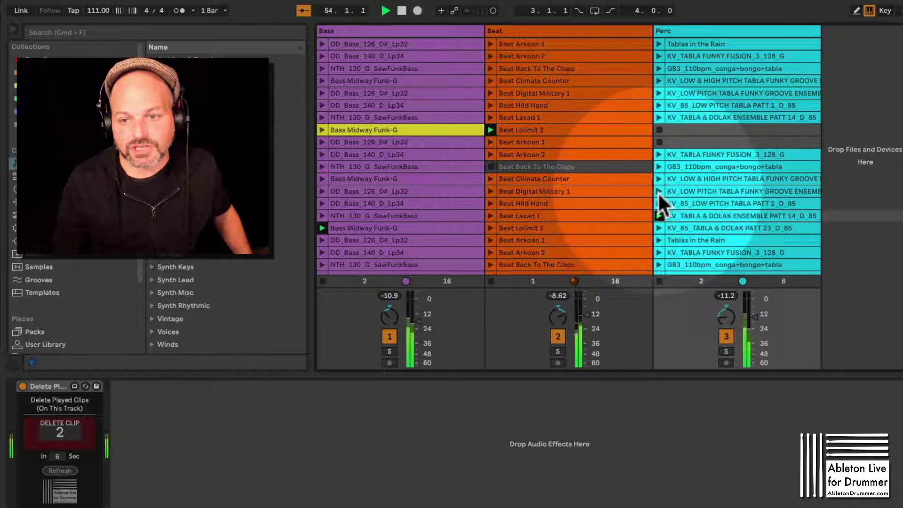
left_click(657, 191)
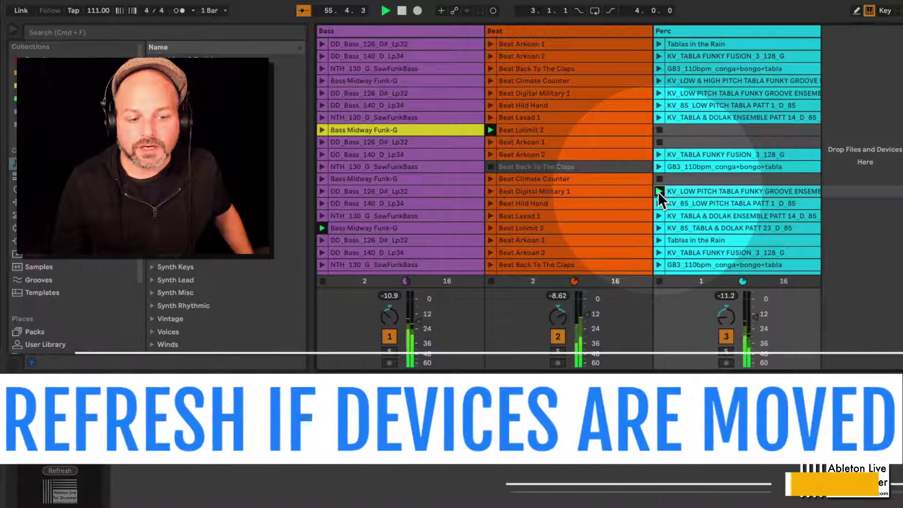
Step: Stop playback and refresh the Delete Played Clips device
key("space")
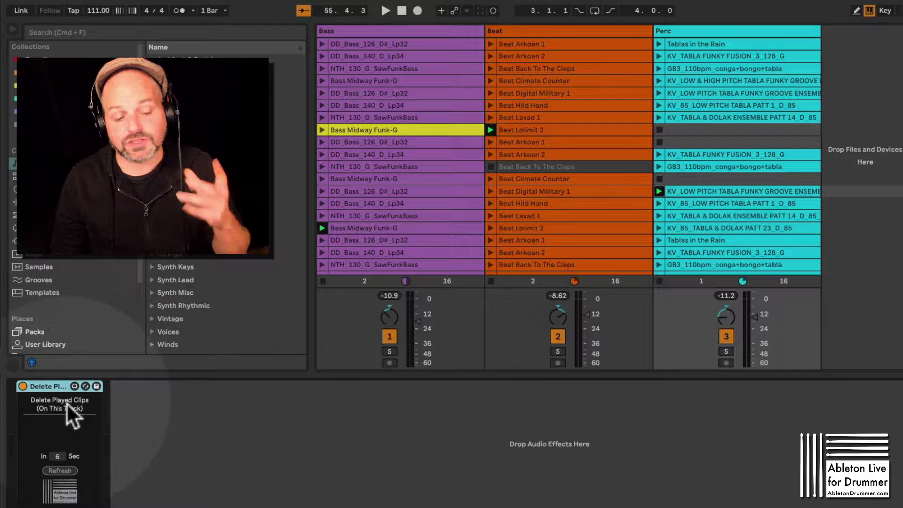
left_click(55, 472)
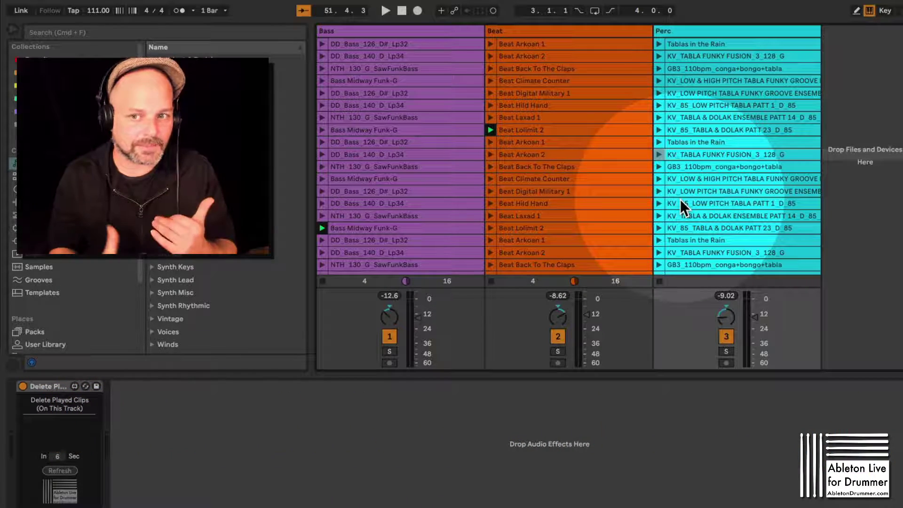
Step: Launch GB3_110bpm_conga+bongo+tabla and KV_LOW & HIGH PITCH TABLA FUNKY GROOVE, then stop the Perc track
left_click(658, 166)
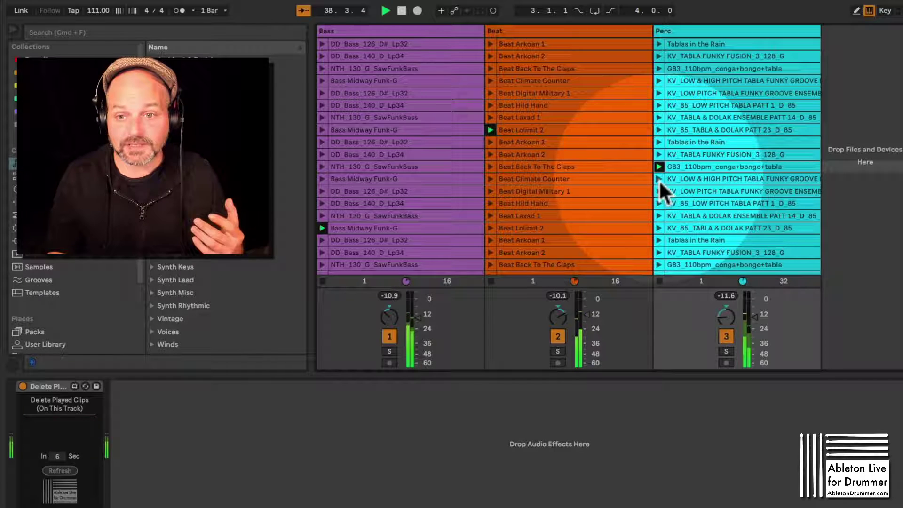
left_click(659, 179)
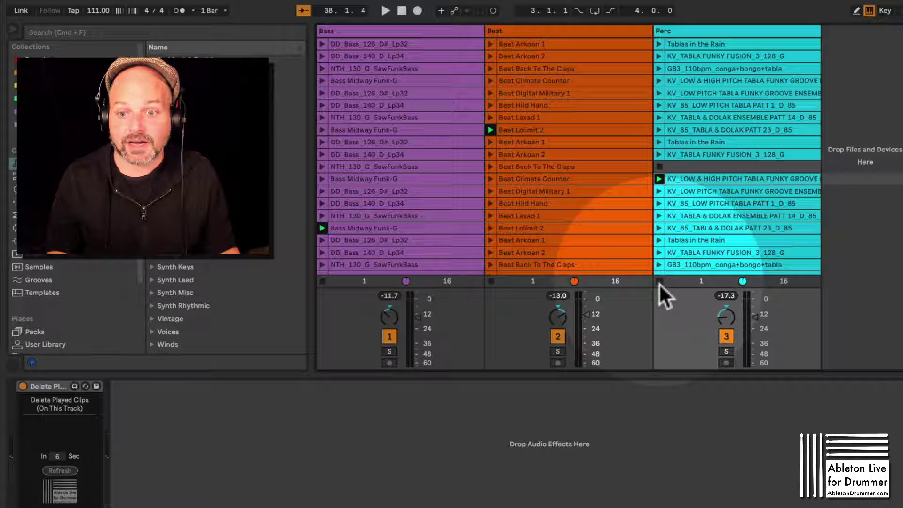
left_click(659, 283)
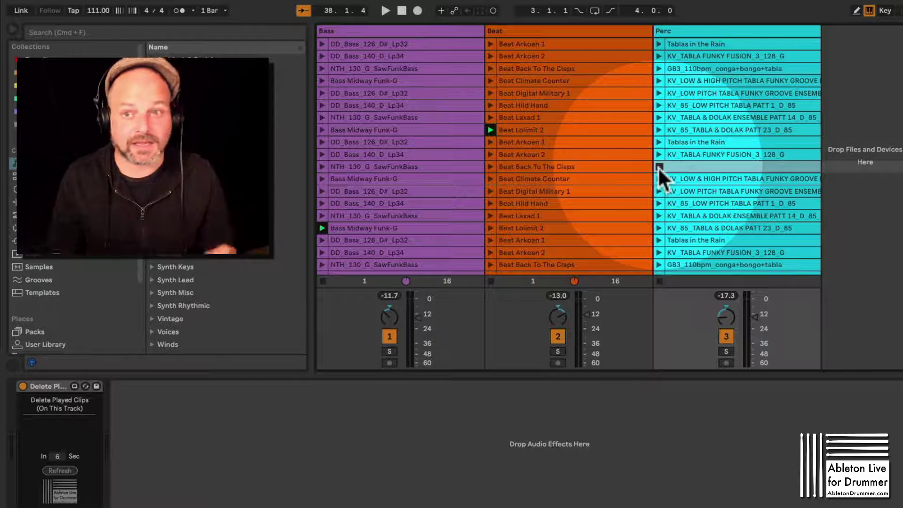
Step: Restart playback, launch another Perc clip and stop the track so the clip gets deleted
left_click(657, 140)
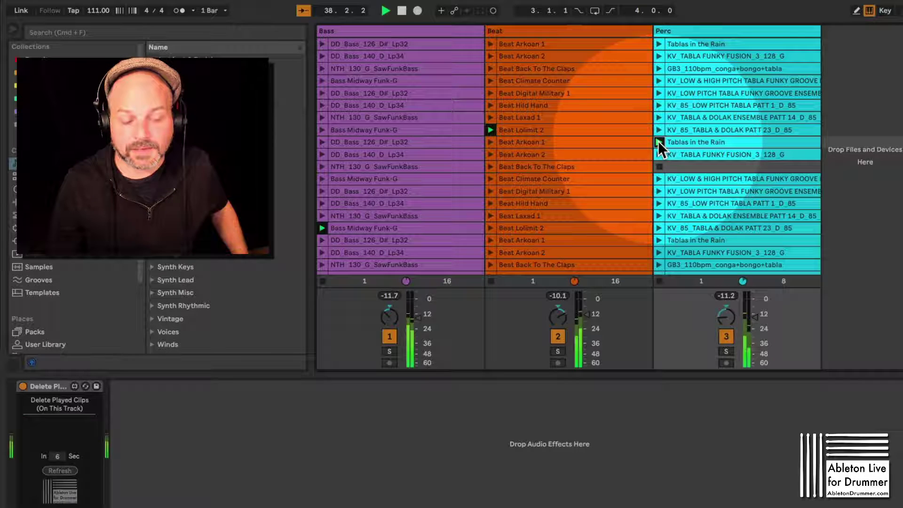
left_click(658, 130)
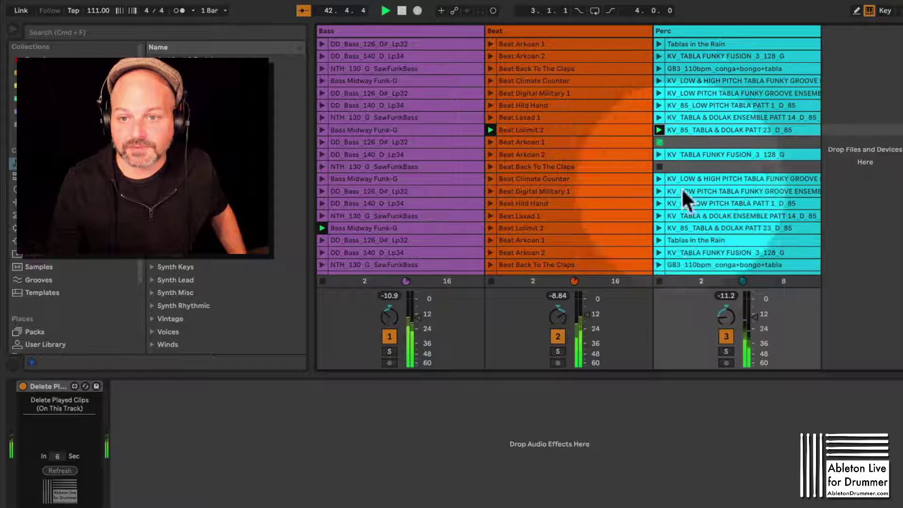
left_click(659, 280)
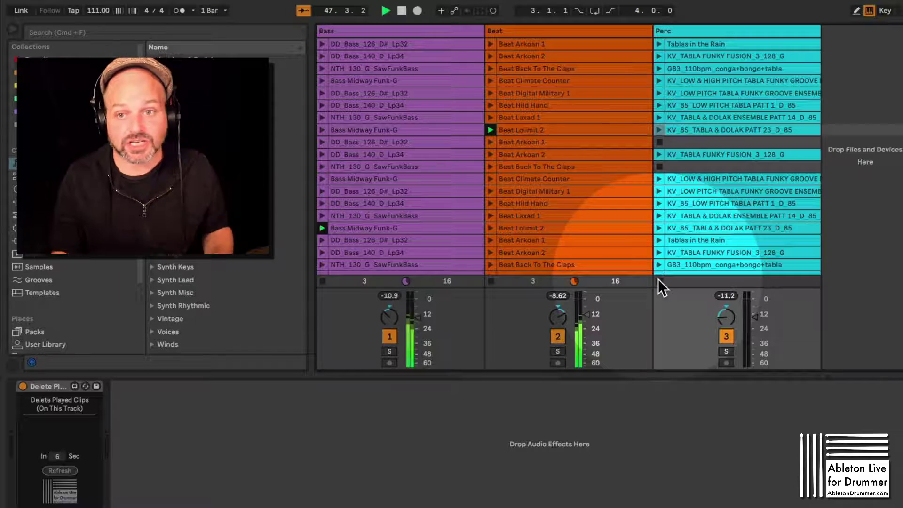
scroll(697, 249, "down", 2)
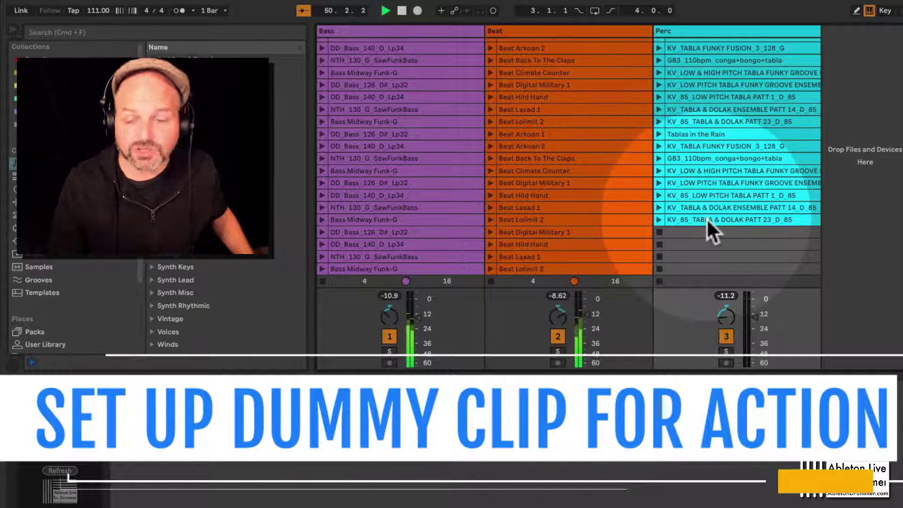
Step: Stop playback and copy the last Perc tabla clip into an empty Perc slot
key("space")
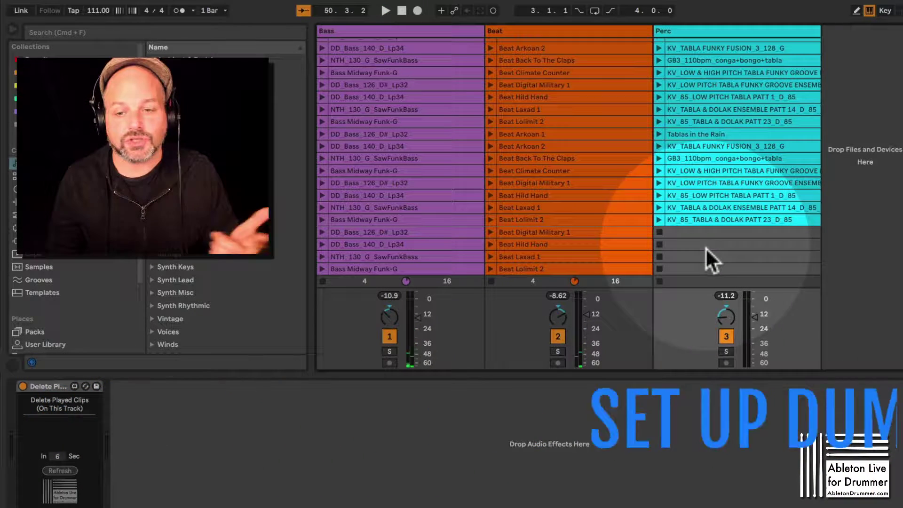
scroll(703, 253, "up", 2)
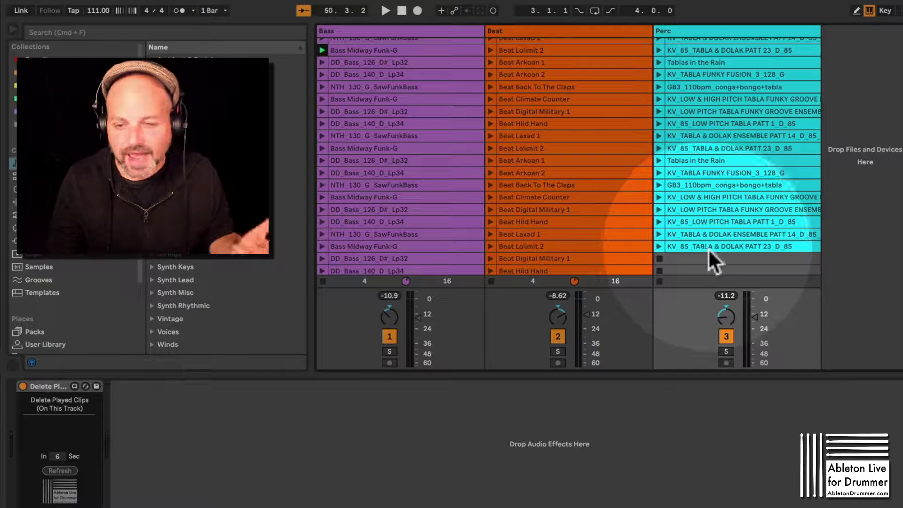
scroll(707, 248, "down", 2)
left_click(715, 223)
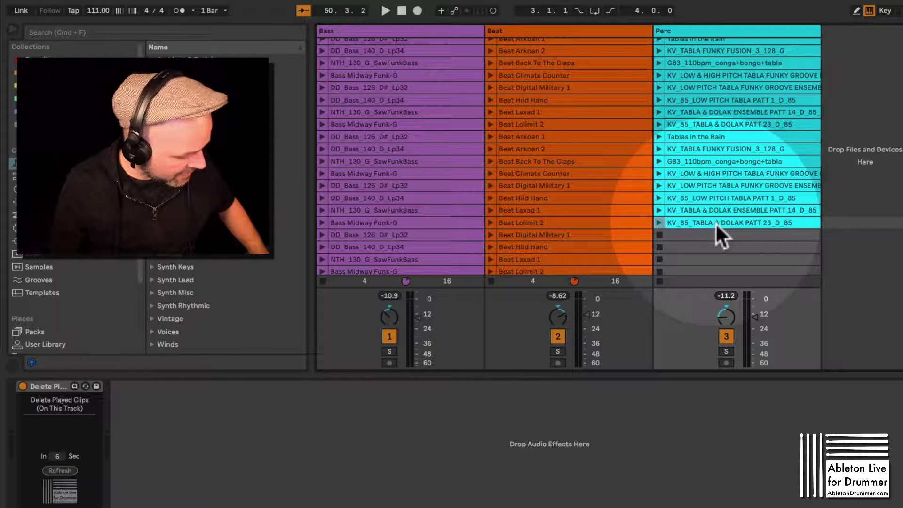
left_click_drag(715, 223, 706, 258)
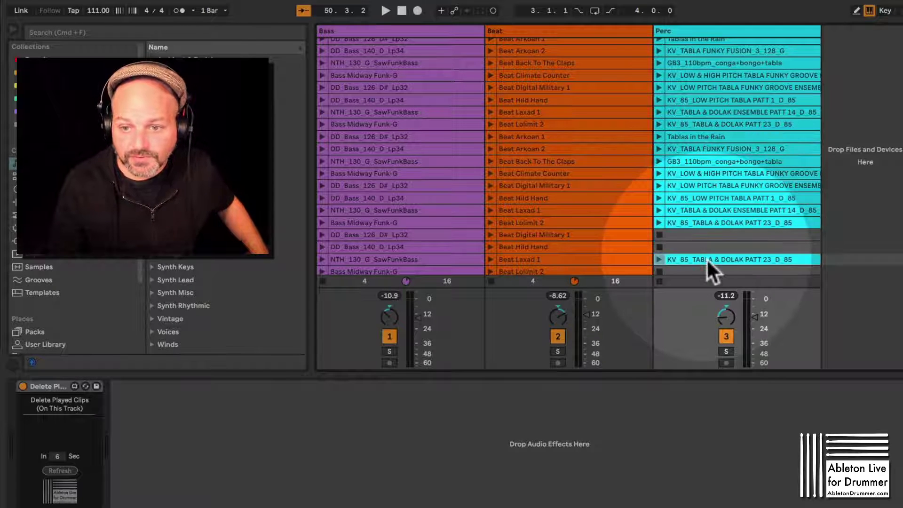
Step: Rename the copied clip to 'Stop + Action' and select it to show its clip details
key("super+r")
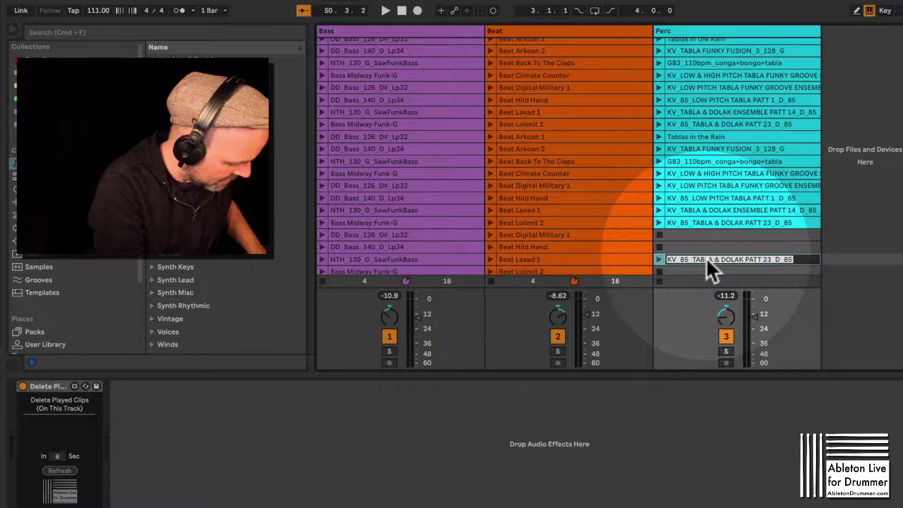
type("Stop")
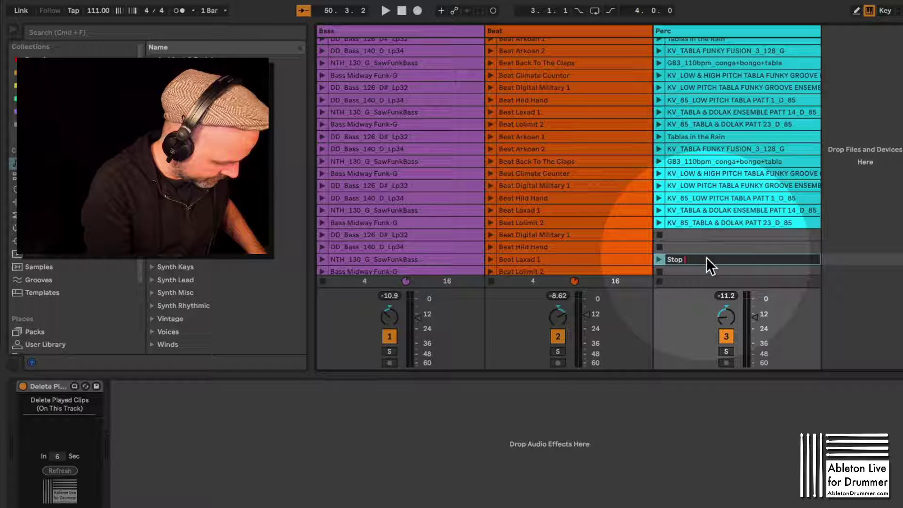
type(" + Act")
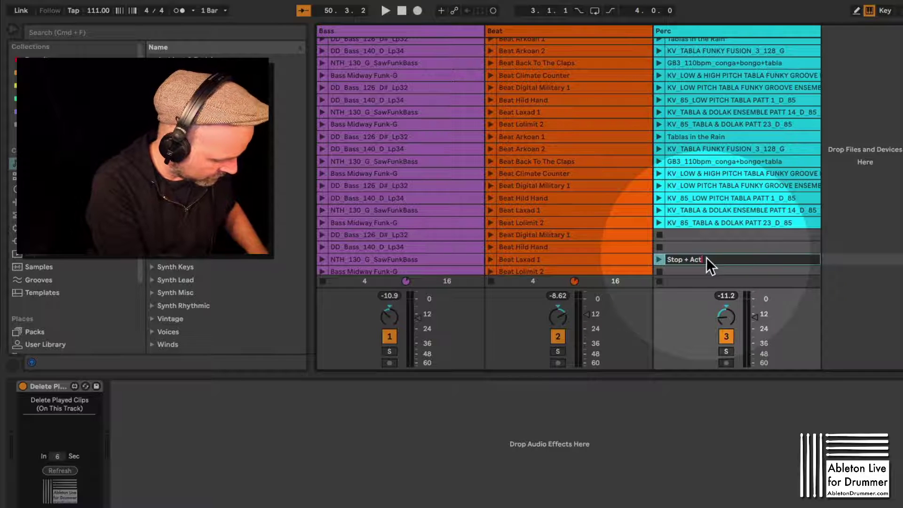
type("ion")
key("Return")
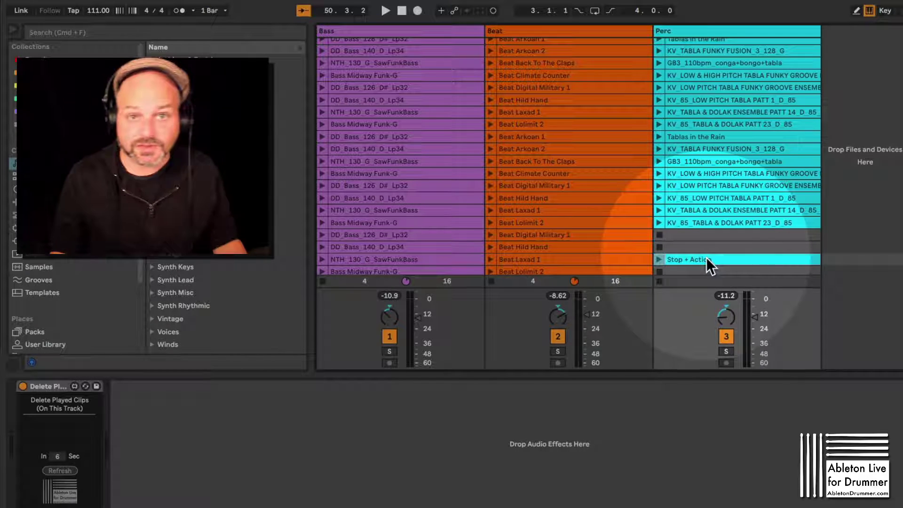
left_click(707, 260)
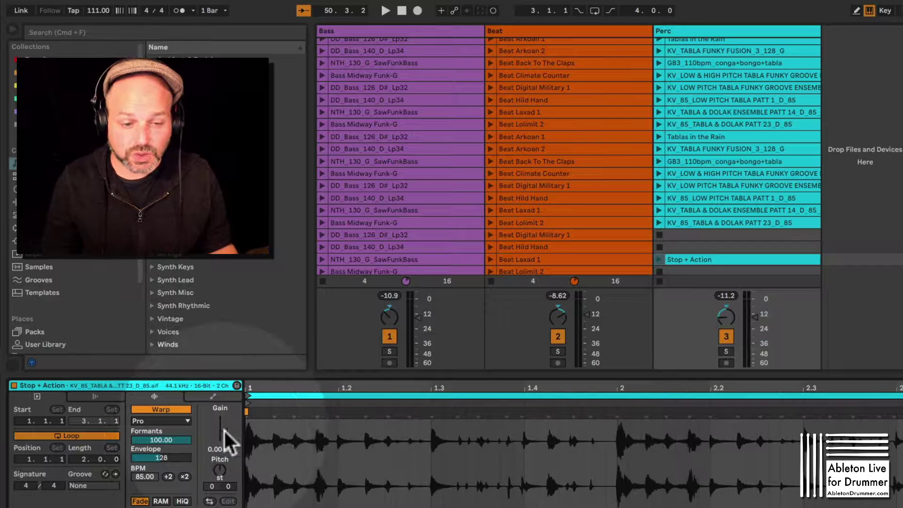
Step: Set the Stop + Action clip's gain to -inf and shorten its loop end to 1.1.2
left_click_drag(226, 439, 225, 470)
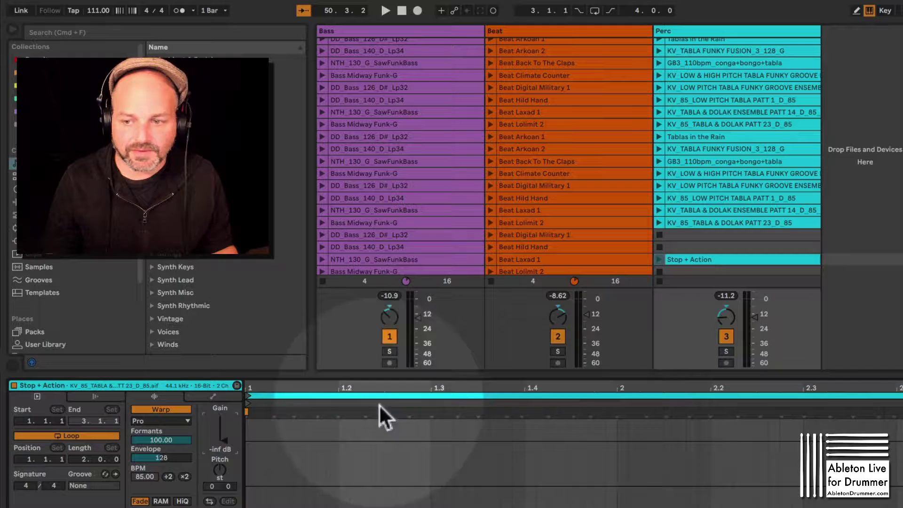
mouse_move(877, 395)
left_mouse_down()
mouse_move(574, 433)
mouse_move(269, 439)
left_mouse_up()
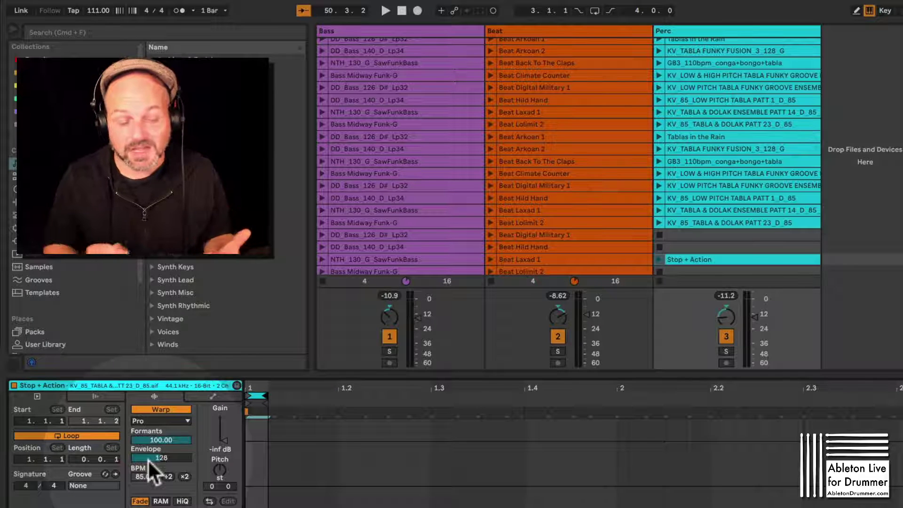
Step: Set Launch Quantize to None, turn off Warp, then launch KV_TABLA FUNKY FUSION_3_128_G on Perc
left_click(104, 397)
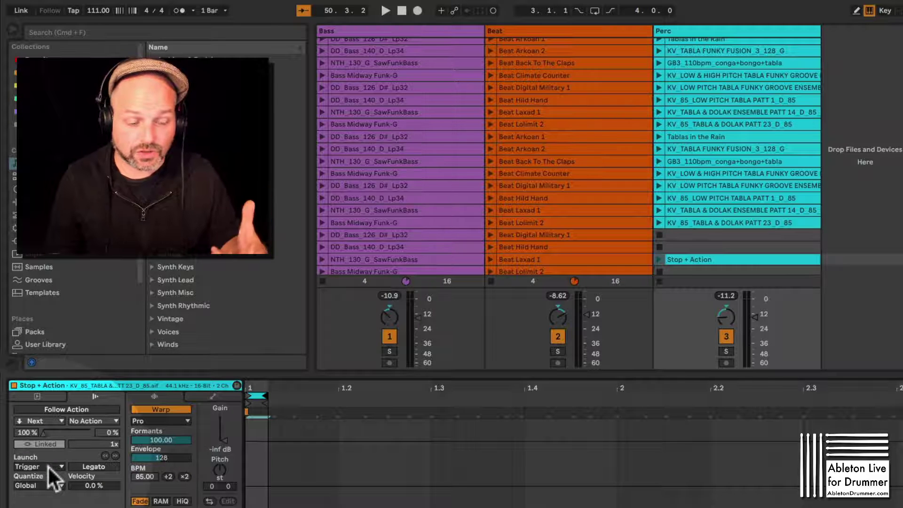
left_click(47, 485)
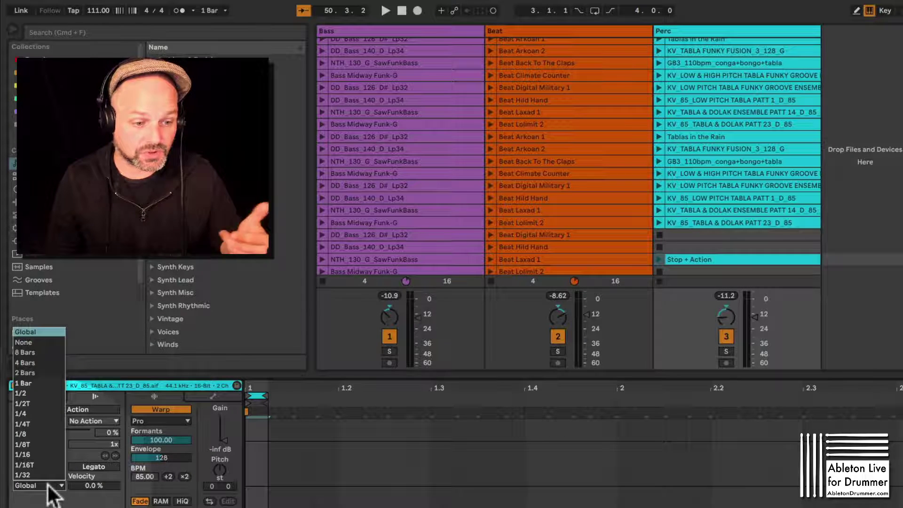
left_click(36, 342)
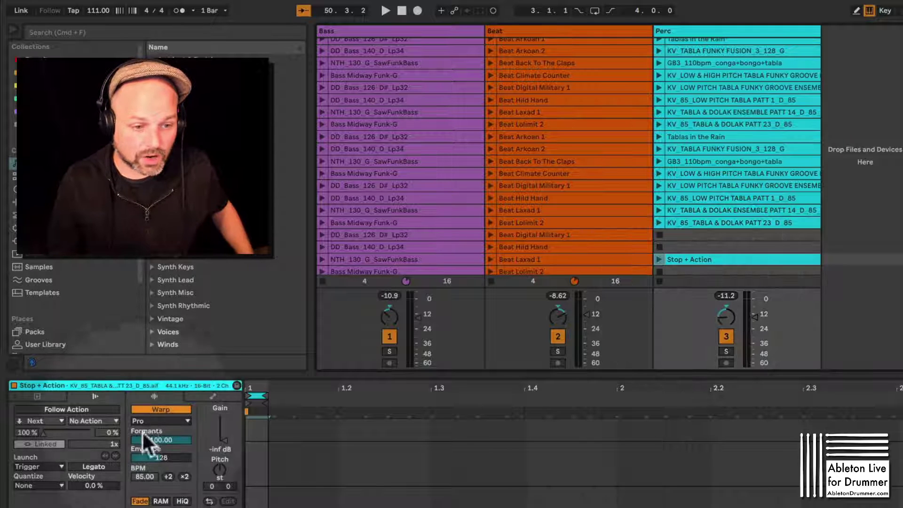
left_click(151, 408)
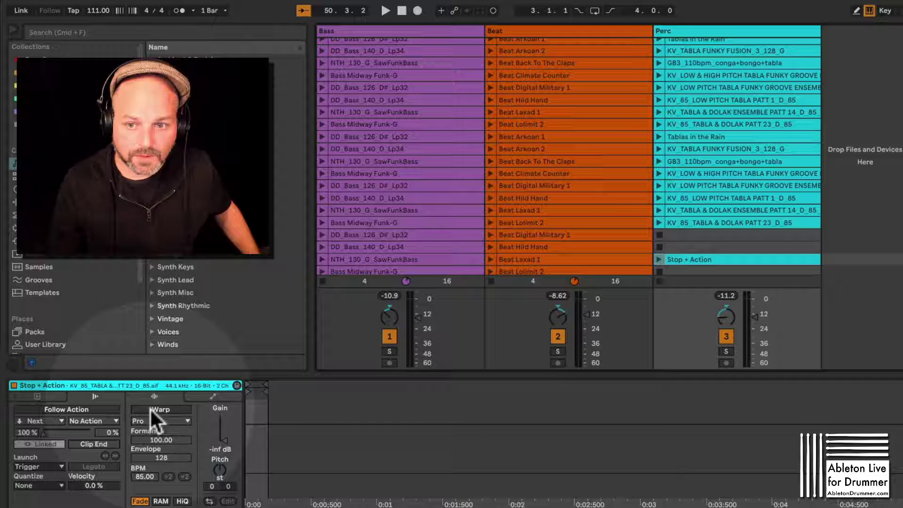
left_click(658, 148)
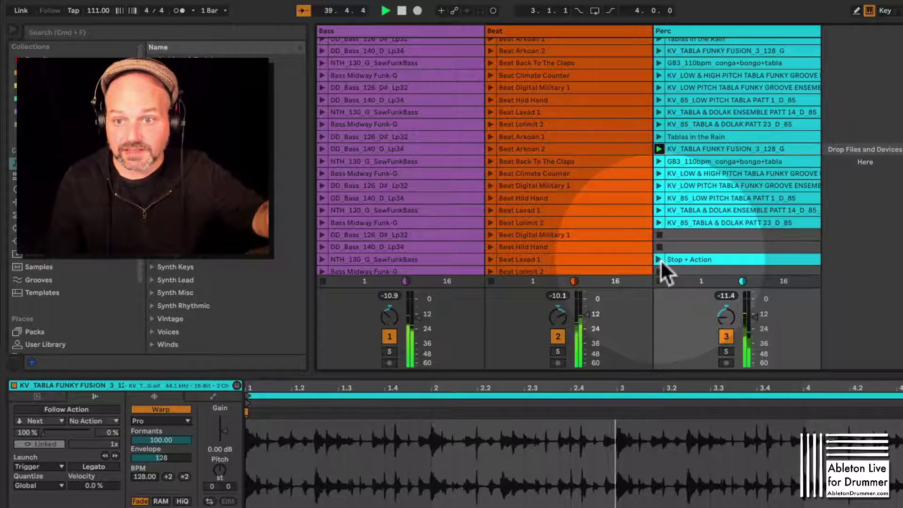
Step: Fire Stop + Action to stop the tabla clip and watch Perc's Delete Played Clips countdown
left_click(660, 259)
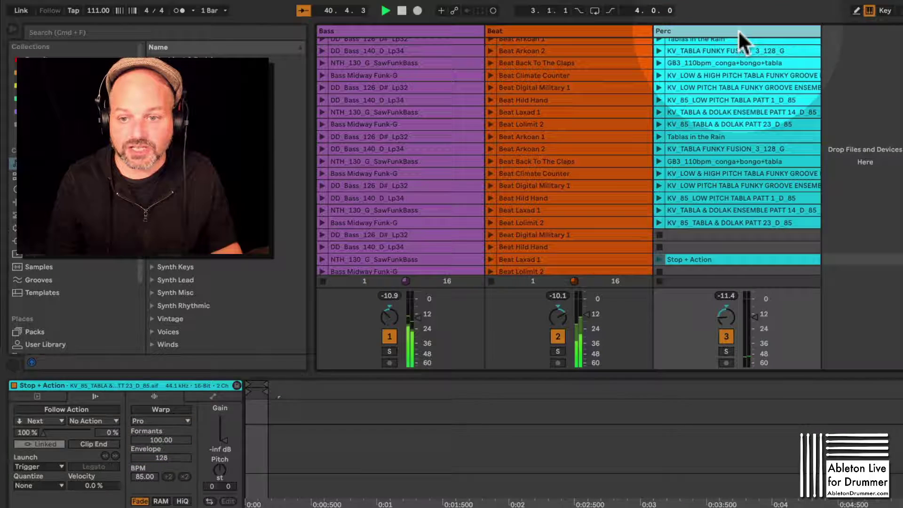
left_click(738, 30)
left_click_drag(81, 425, 85, 447)
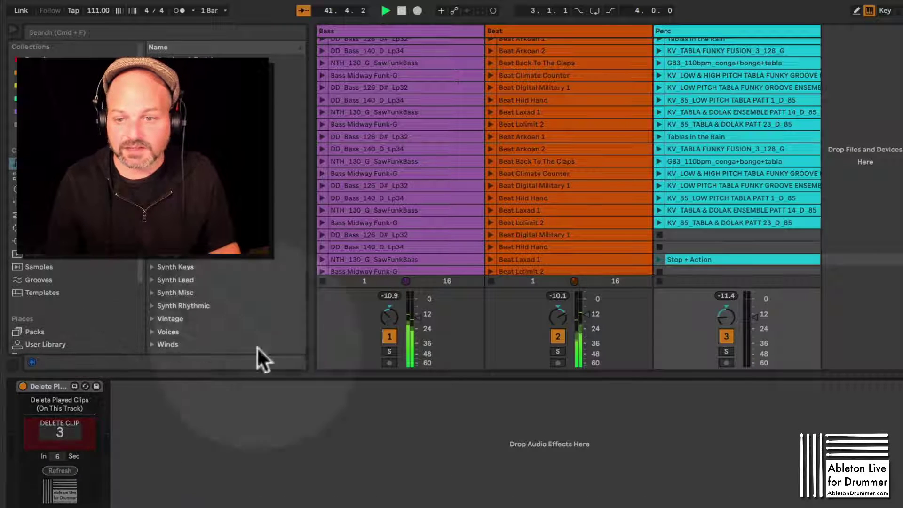
left_click(689, 223)
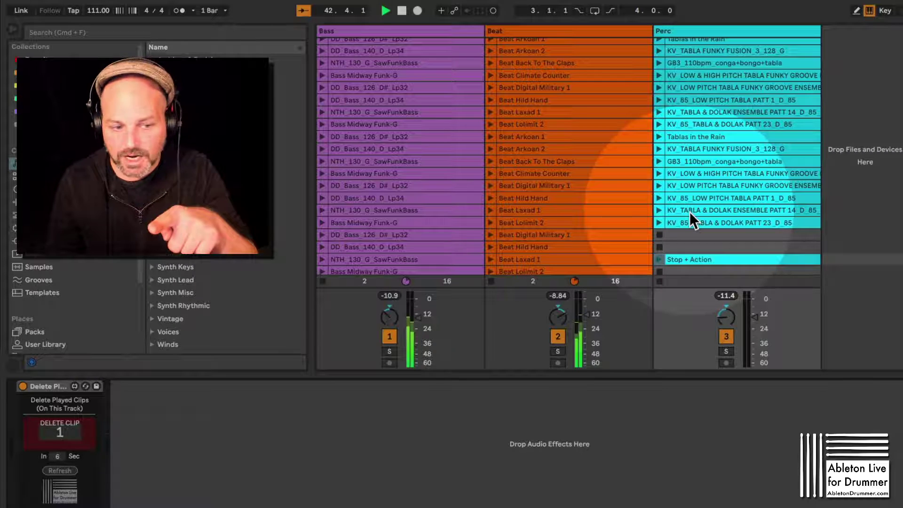